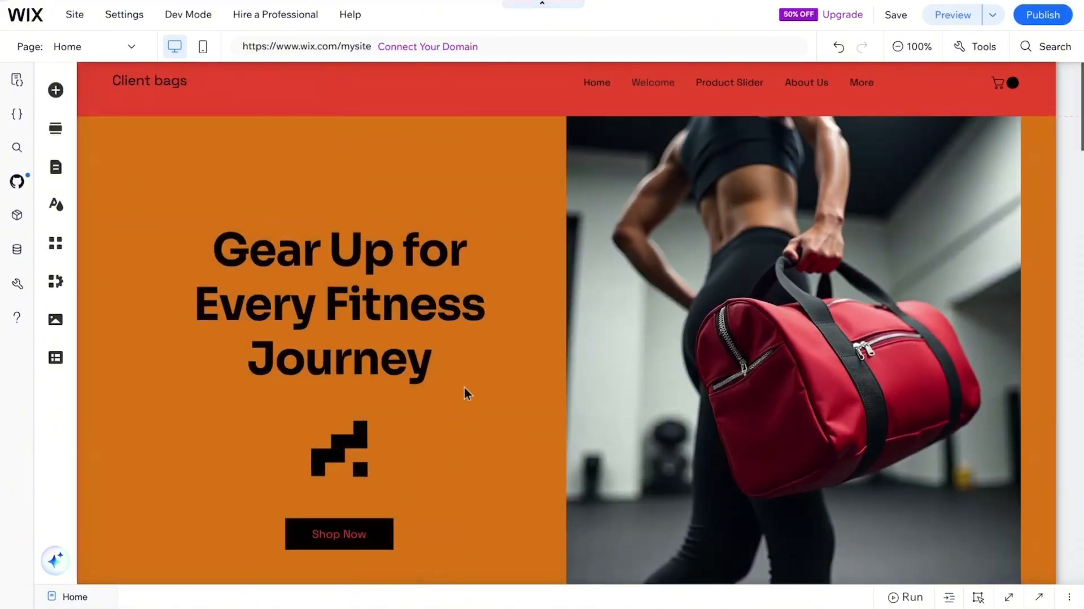
Step: Add a new section above the Home page footer and choose to start it by adding elements
{"action": "scroll", "coordinate": [503, 306], "scroll_direction": "down", "scroll_amount": 5}
{"action": "scroll", "coordinate": [503, 306], "scroll_direction": "down", "scroll_amount": 15}
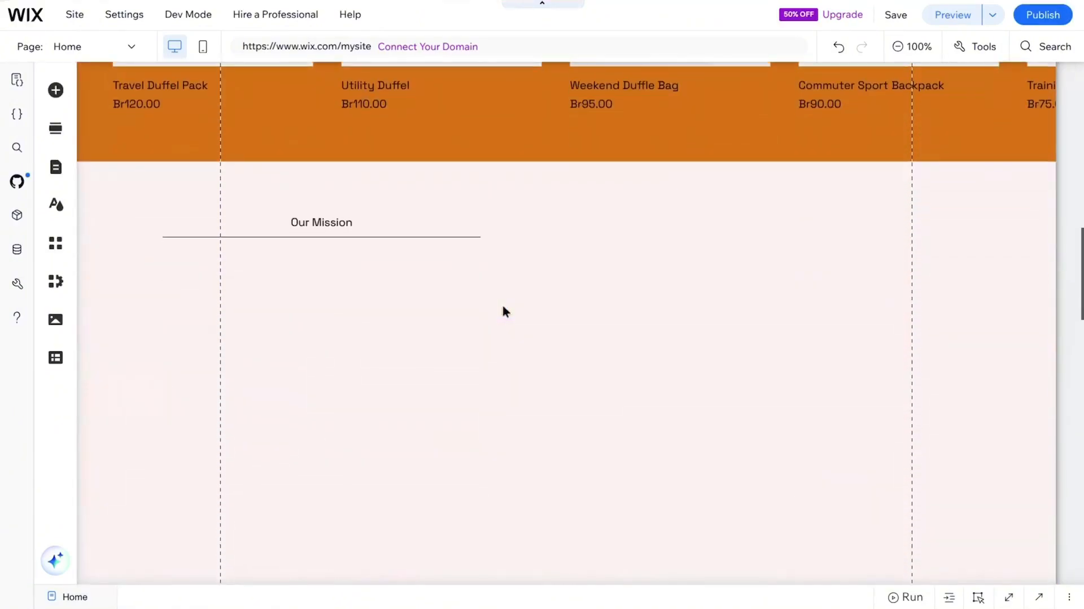
{"action": "scroll", "coordinate": [503, 305], "scroll_direction": "down", "scroll_amount": 10}
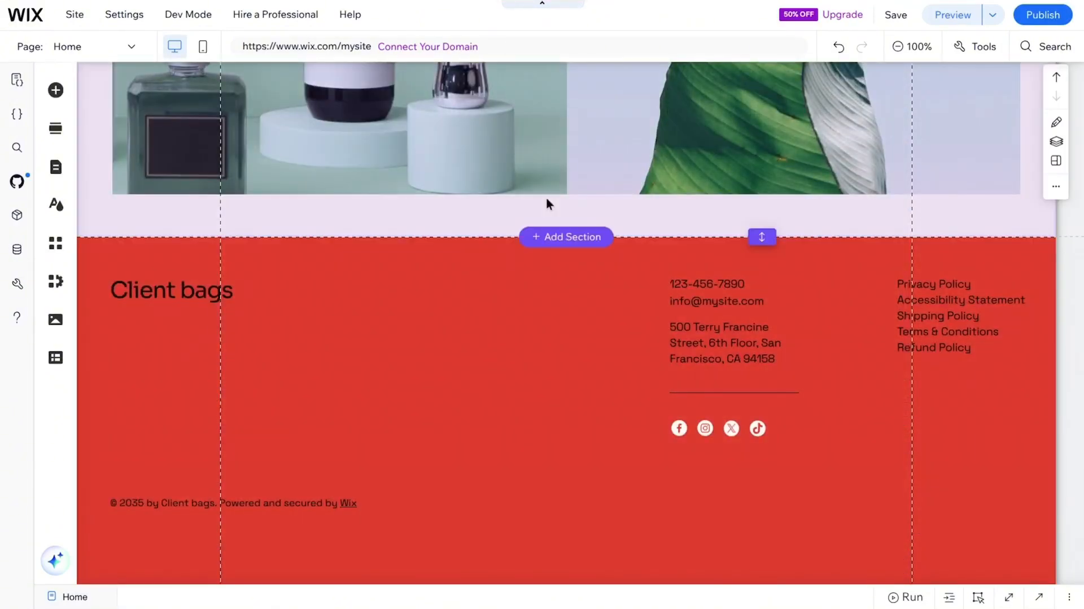
{"action": "left_click", "coordinate": [552, 241]}
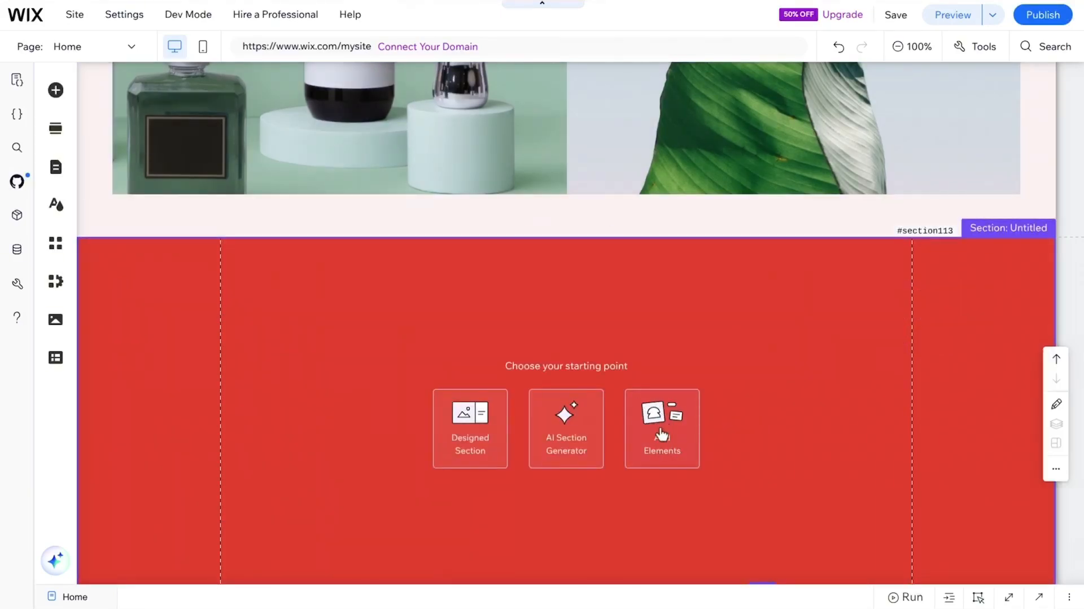
{"action": "left_click", "coordinate": [661, 435]}
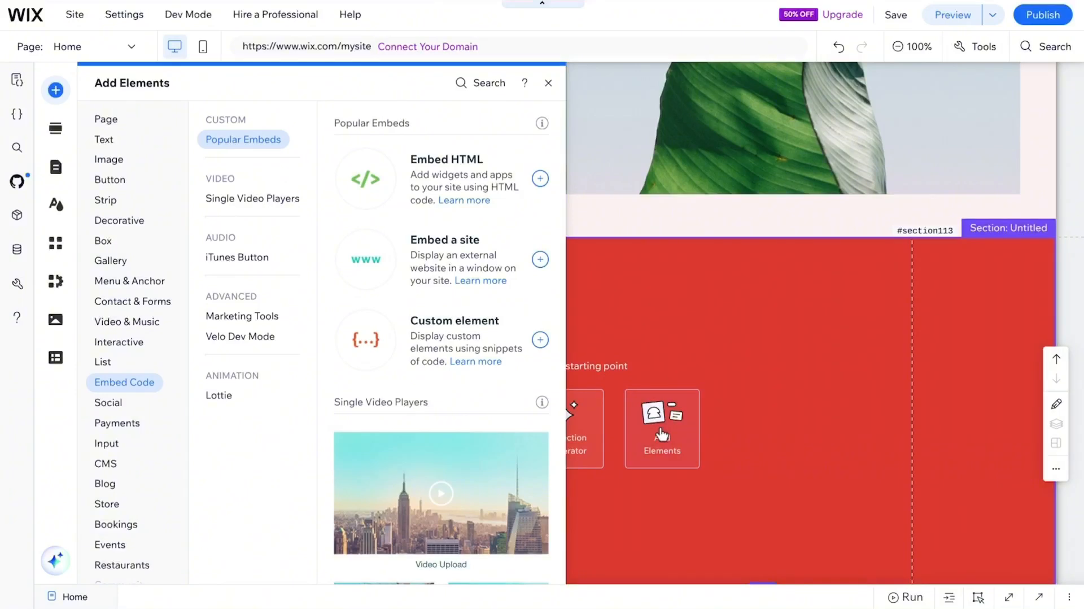
Step: Find the Bookings category among the elements and add online bookings to the site
{"action": "left_click", "coordinate": [121, 259]}
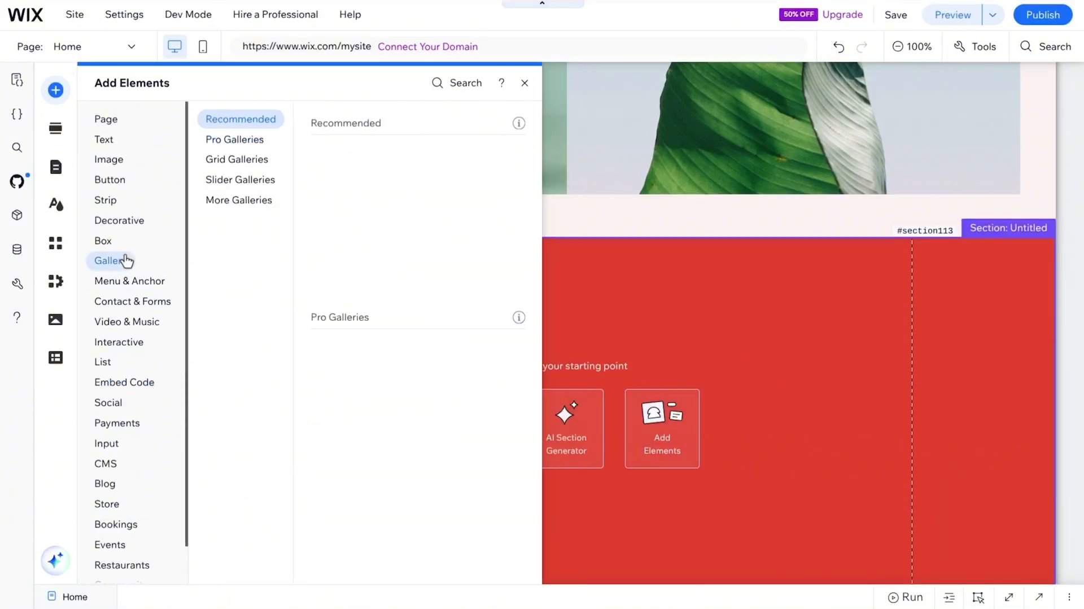
{"action": "scroll", "coordinate": [126, 259], "scroll_direction": "down", "scroll_amount": 1}
{"action": "left_click", "coordinate": [125, 261]}
{"action": "mouse_move", "coordinate": [121, 490]}
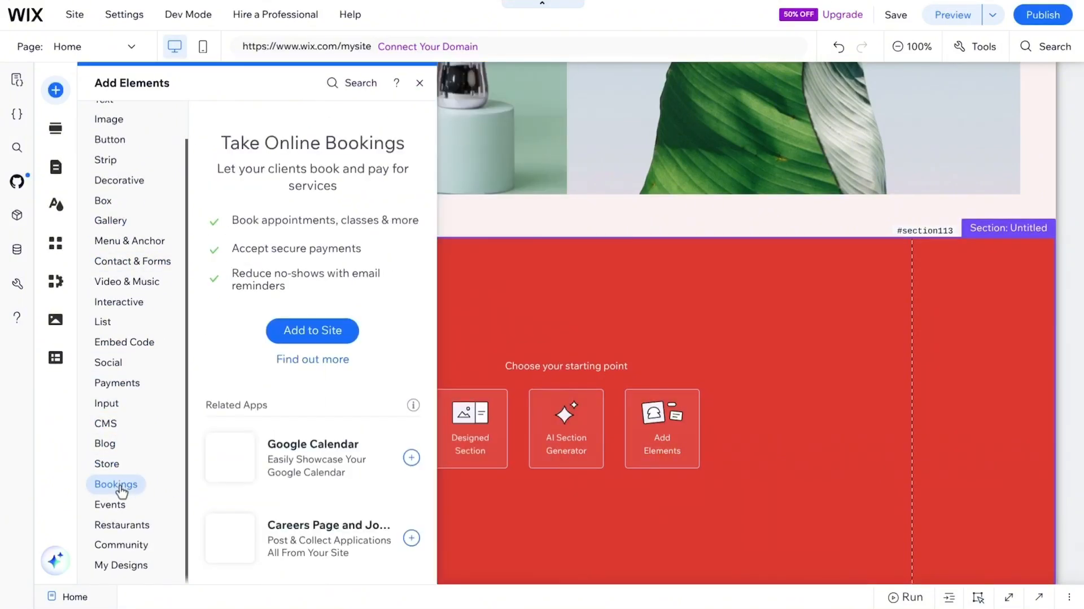
{"action": "scroll", "coordinate": [314, 450], "scroll_direction": "down", "scroll_amount": 6}
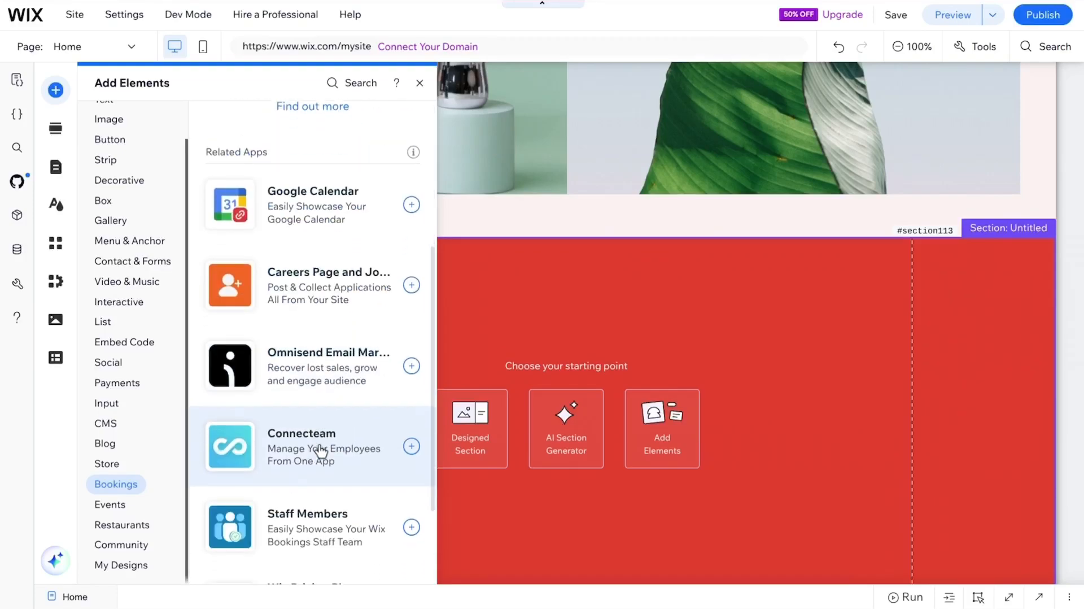
{"action": "scroll", "coordinate": [321, 450], "scroll_direction": "up", "scroll_amount": 6}
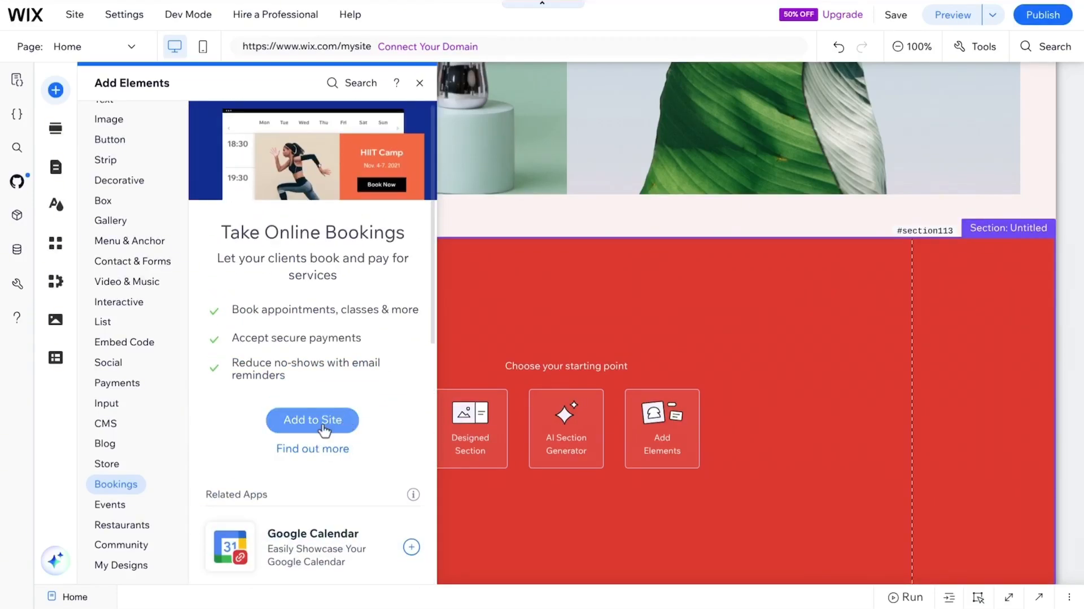
{"action": "left_click", "coordinate": [323, 429]}
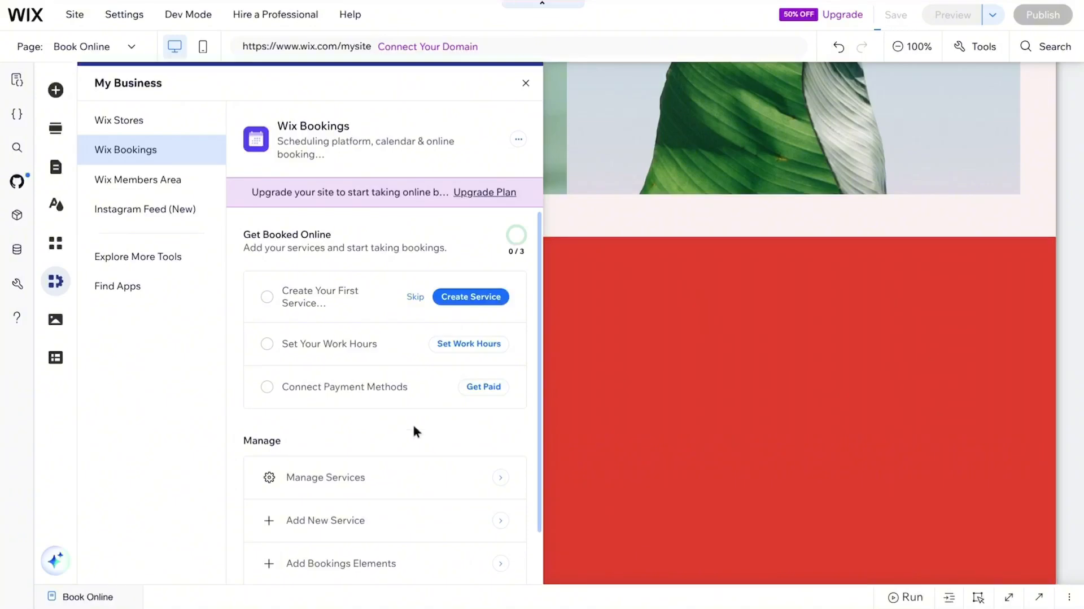
Step: Close the Wix Bookings setup overview and review the service categories and service cards on the Book Online page
{"action": "scroll", "coordinate": [377, 373], "scroll_direction": "down", "scroll_amount": 1}
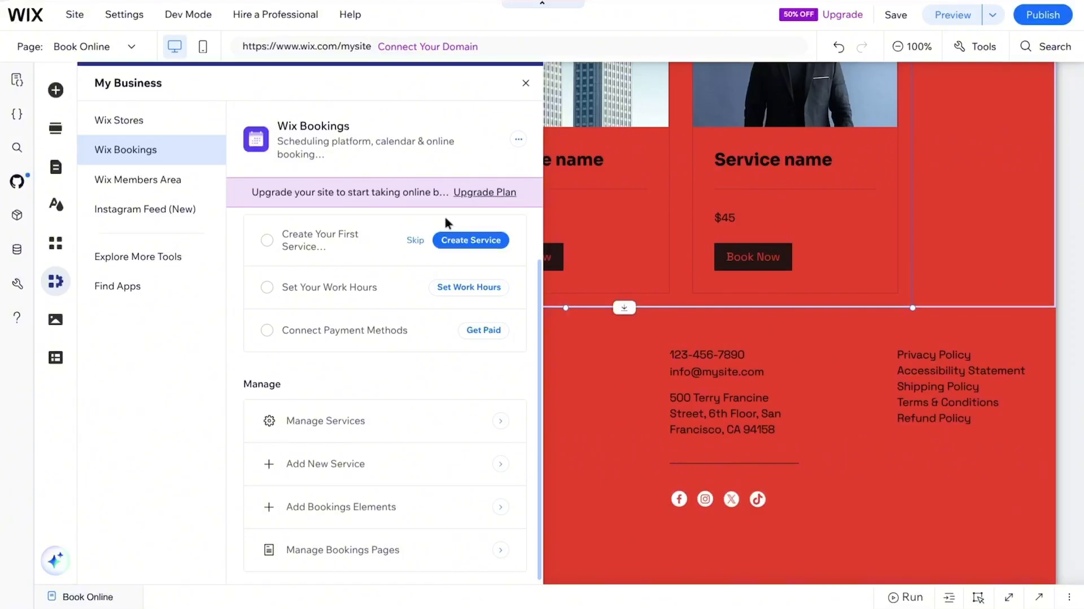
{"action": "left_click", "coordinate": [525, 84]}
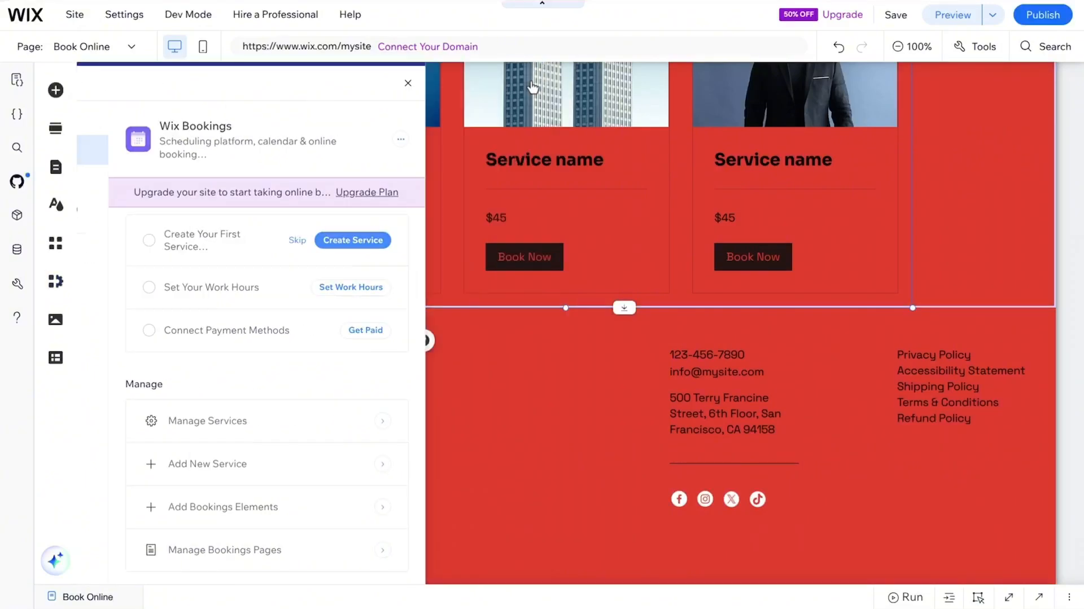
{"action": "scroll", "coordinate": [526, 442], "scroll_direction": "up", "scroll_amount": 8}
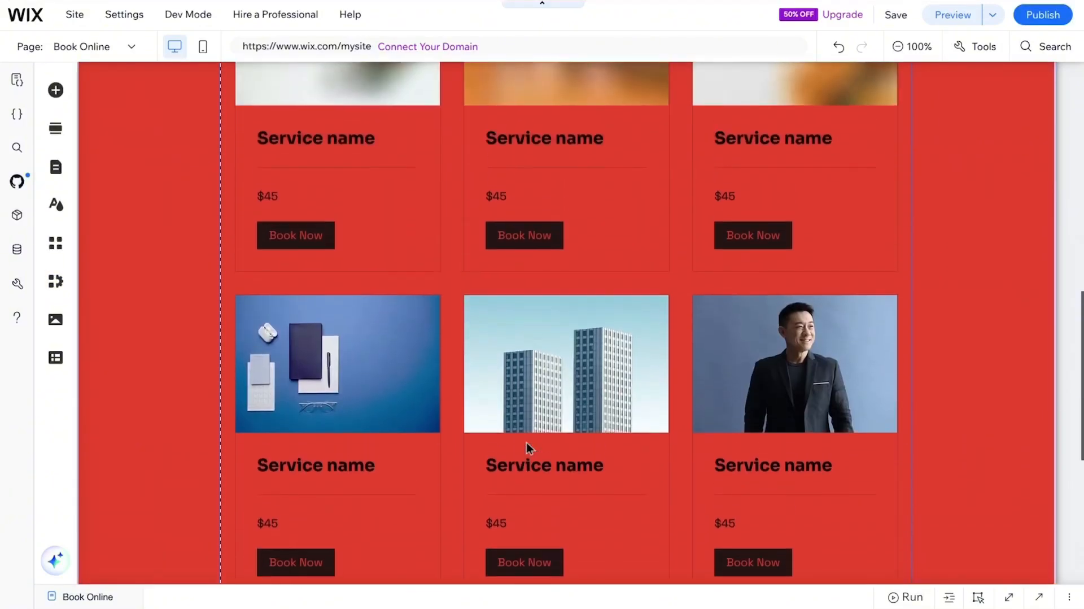
{"action": "scroll", "coordinate": [526, 442], "scroll_direction": "up", "scroll_amount": 10}
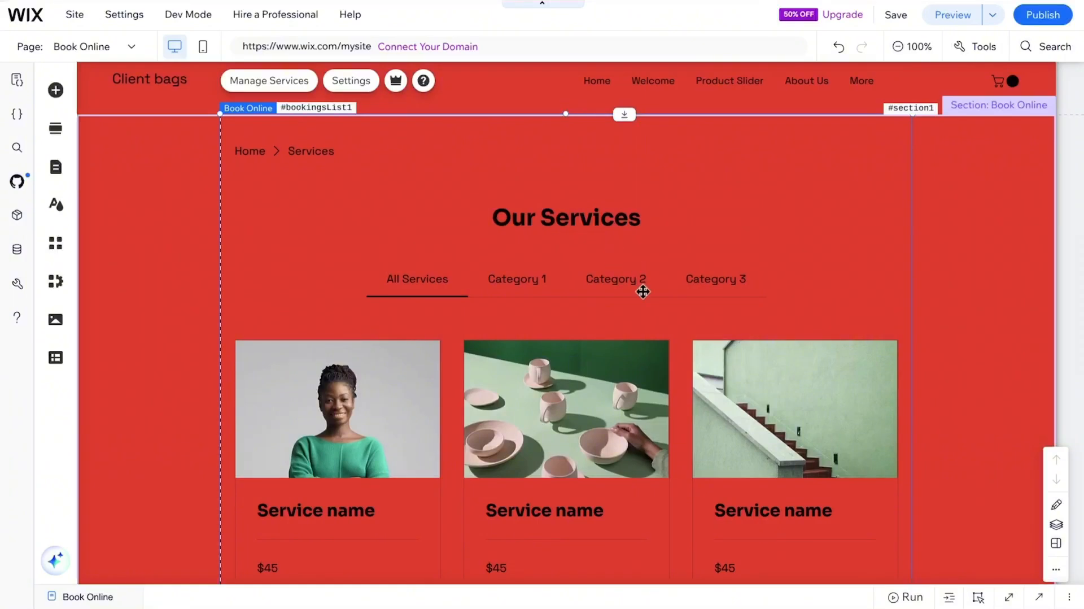
{"action": "scroll", "coordinate": [642, 289], "scroll_direction": "down", "scroll_amount": 1}
{"action": "scroll", "coordinate": [642, 291], "scroll_direction": "down", "scroll_amount": 3}
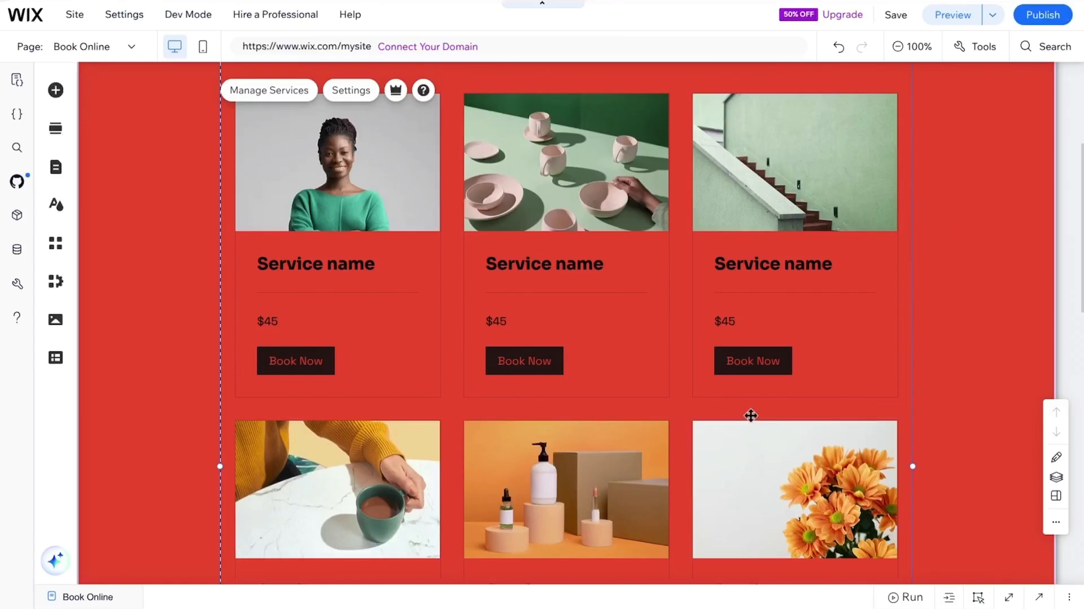
{"action": "scroll", "coordinate": [347, 166], "scroll_direction": "up", "scroll_amount": 4}
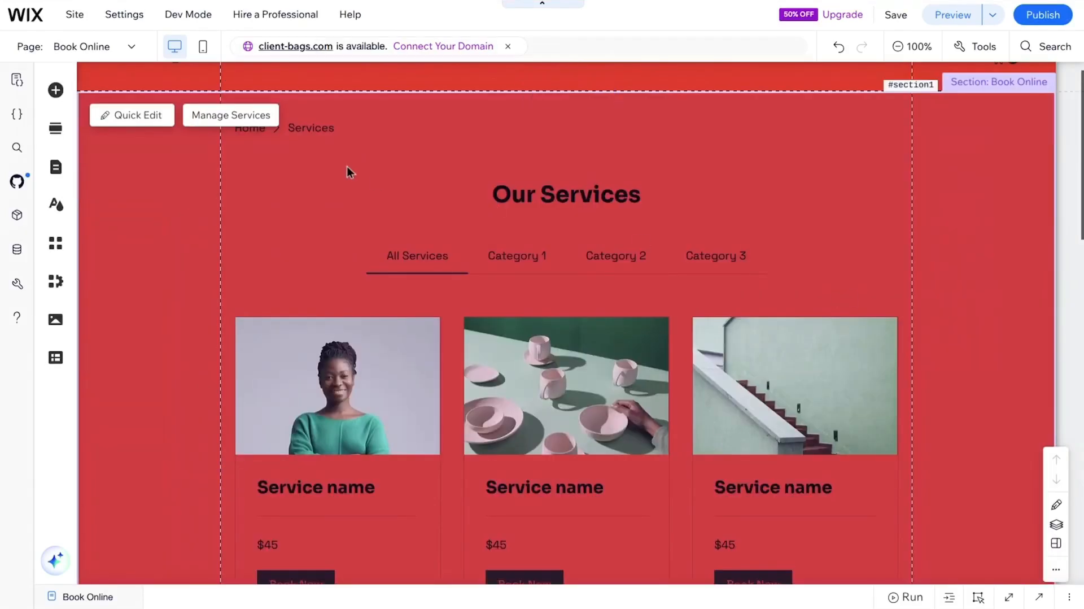
Step: Open the Booking Calendar page from the site's bookings pages and close the page list
{"action": "left_click", "coordinate": [57, 168]}
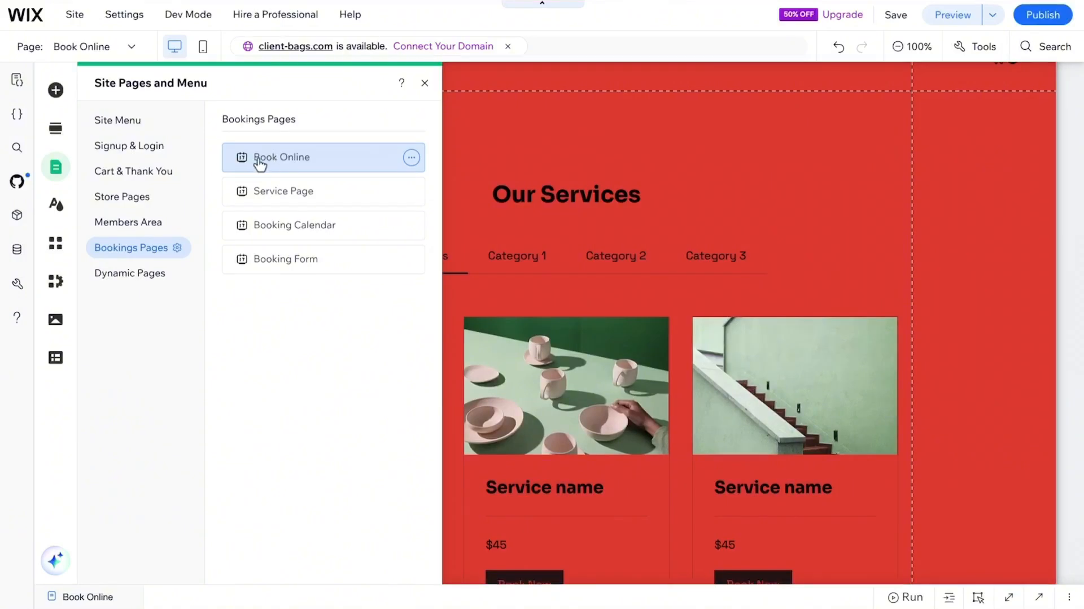
{"action": "left_click", "coordinate": [289, 233]}
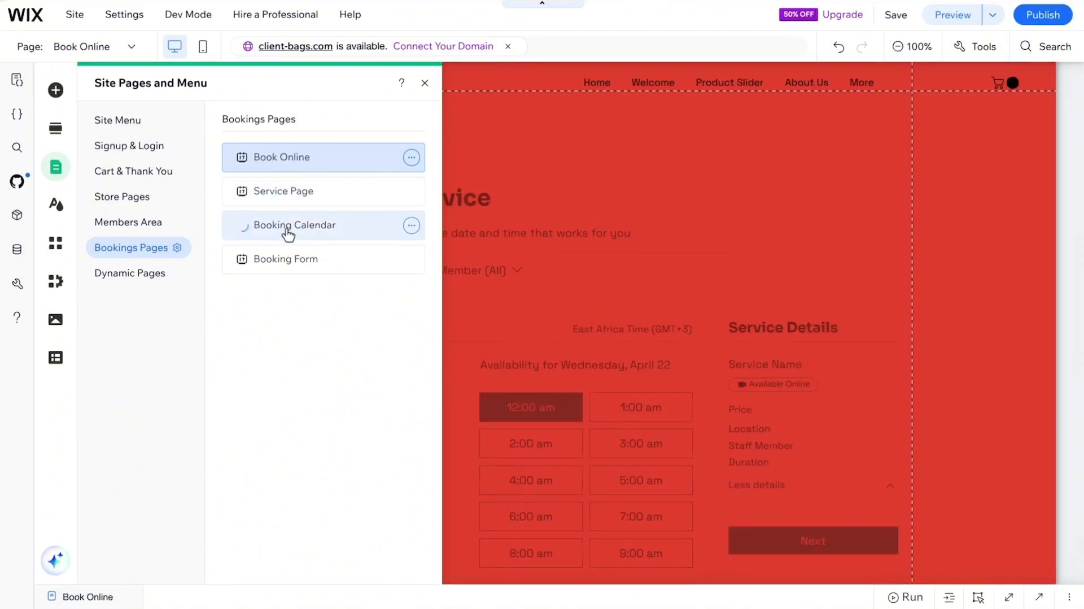
{"action": "left_click", "coordinate": [425, 83]}
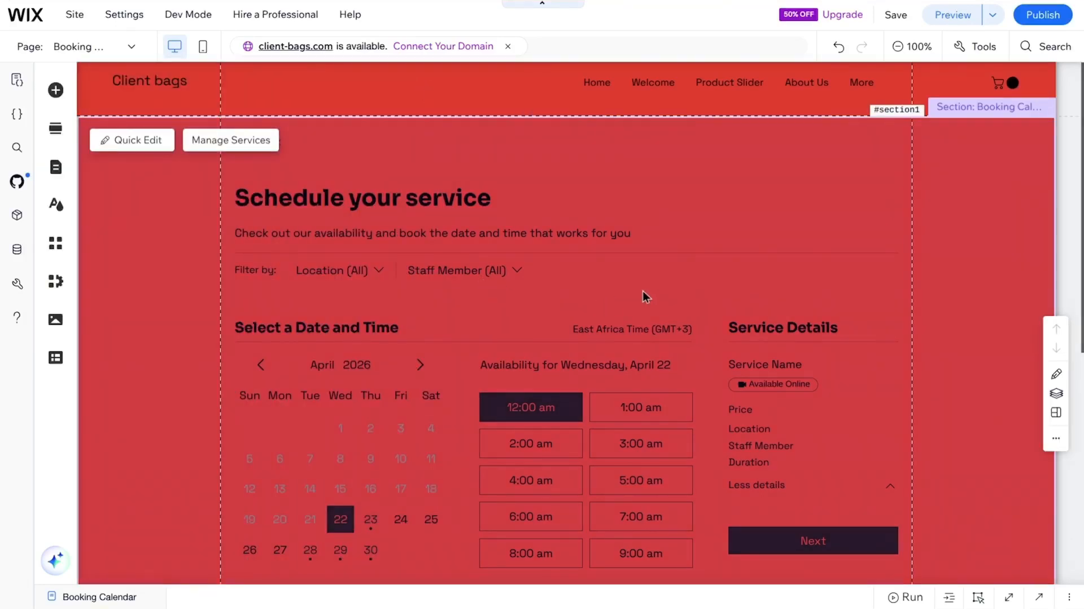
Step: Extend the Booking Calendar section slightly downward to add space between the calendar and the footer
{"action": "scroll", "coordinate": [729, 277], "scroll_direction": "down", "scroll_amount": 3}
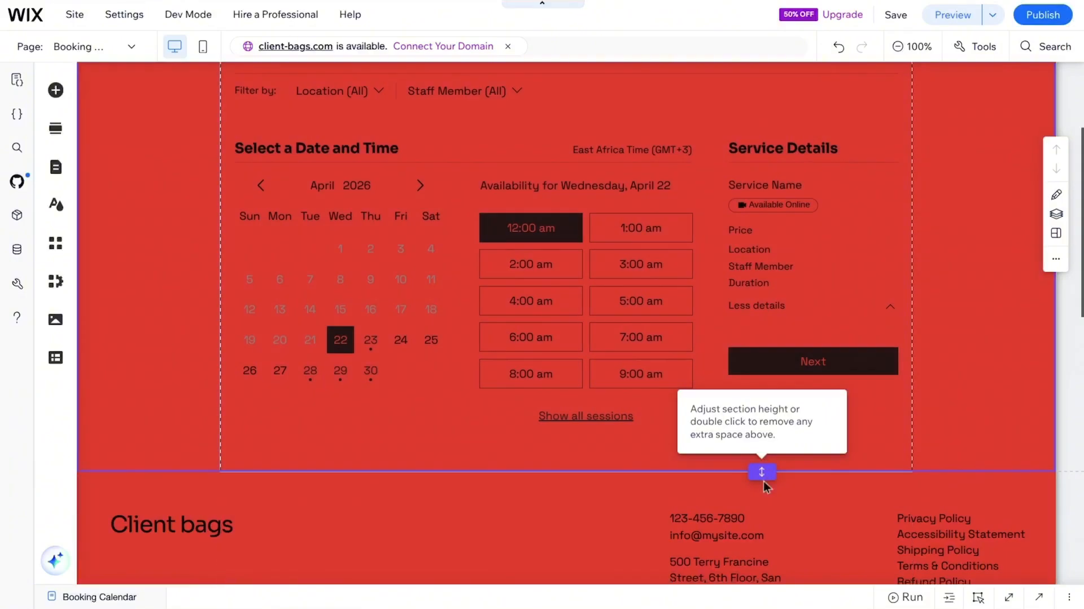
{"action": "left_click_drag", "start_coordinate": [762, 473], "coordinate": [759, 512]}
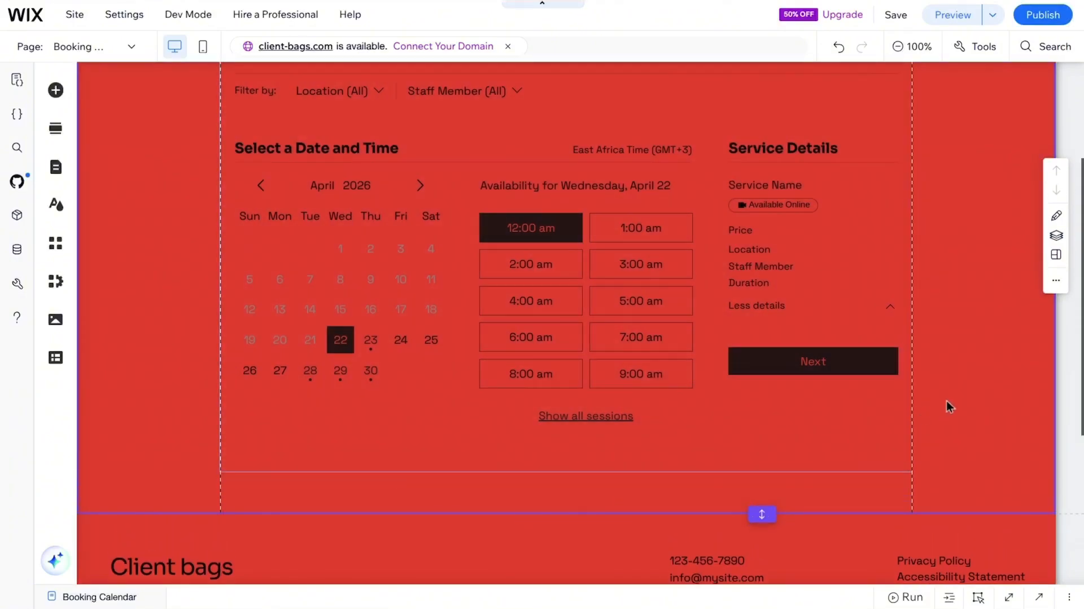
{"action": "scroll", "coordinate": [946, 401], "scroll_direction": "up", "scroll_amount": 2}
{"action": "scroll", "coordinate": [947, 401], "scroll_direction": "down", "scroll_amount": 2}
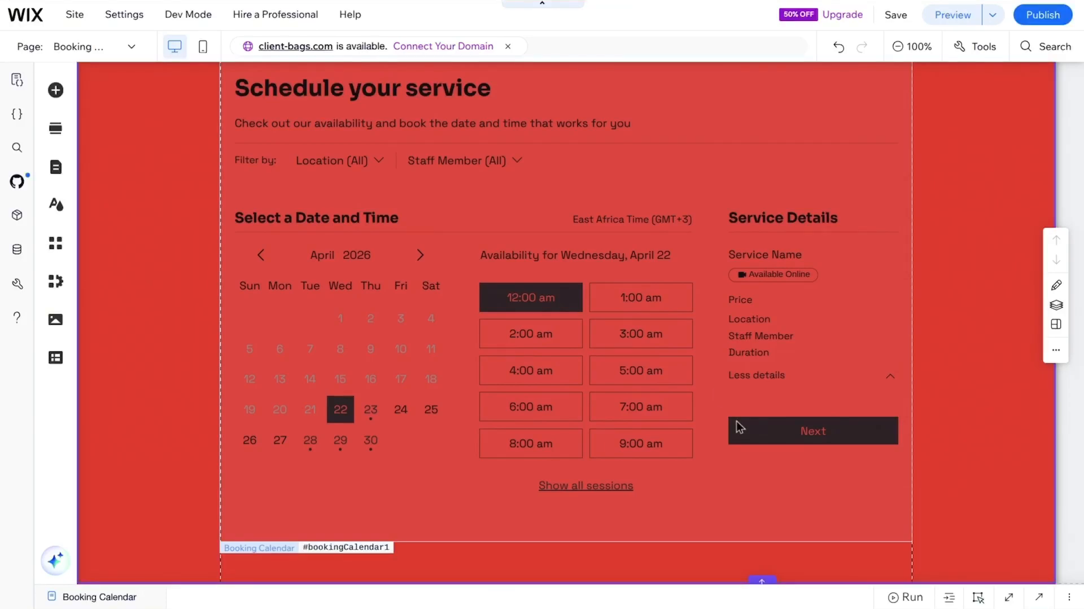
{"action": "left_click", "coordinate": [740, 428]}
{"action": "scroll", "coordinate": [737, 421], "scroll_direction": "up", "scroll_amount": 2}
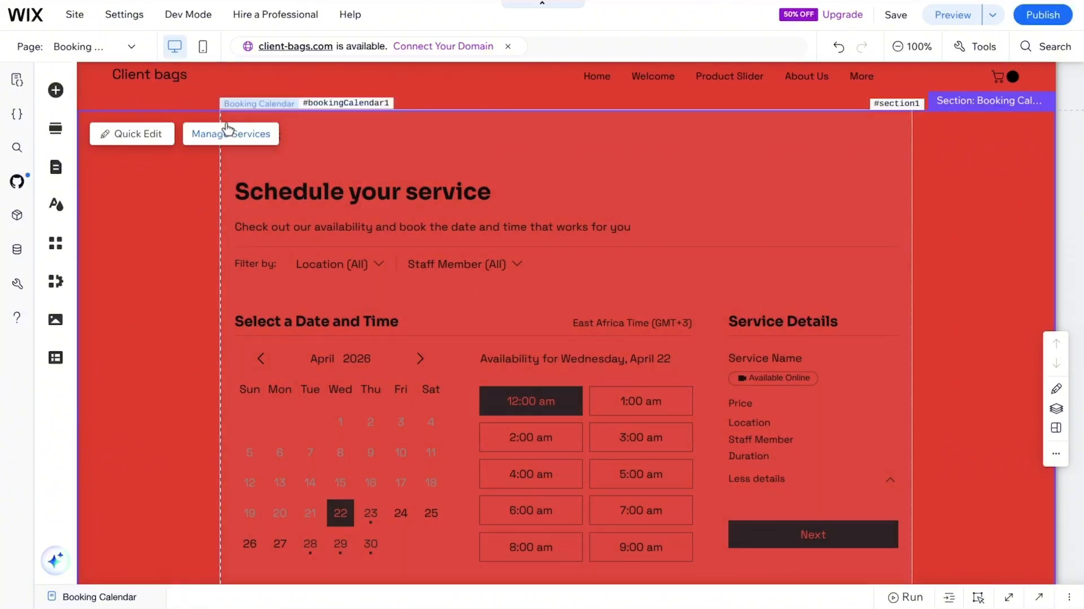
{"action": "scroll", "coordinate": [740, 427], "scroll_direction": "down", "scroll_amount": 2}
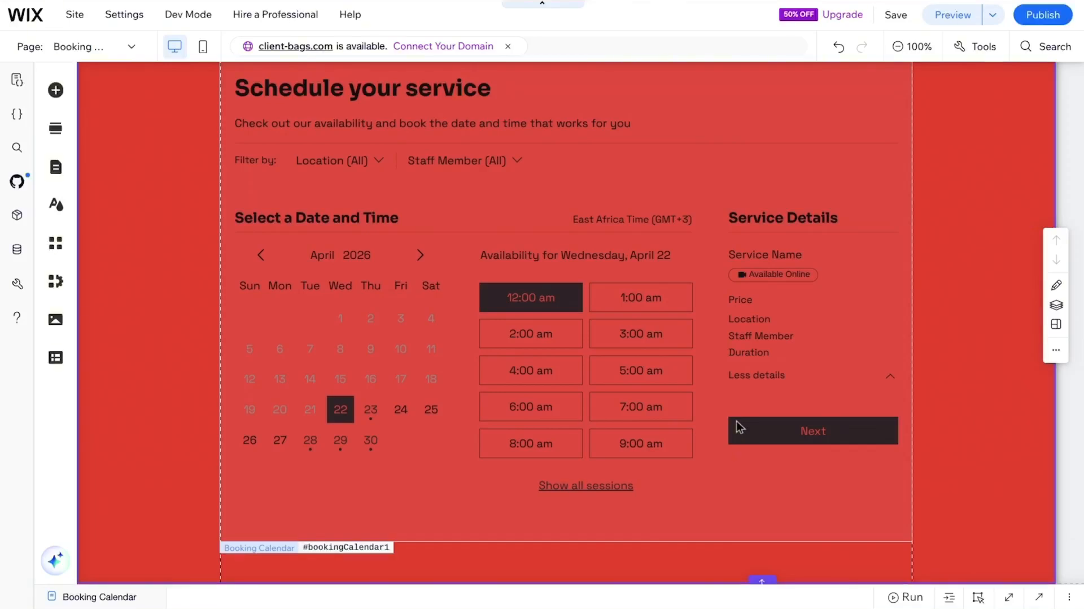
{"action": "scroll", "coordinate": [738, 427], "scroll_direction": "up", "scroll_amount": 2}
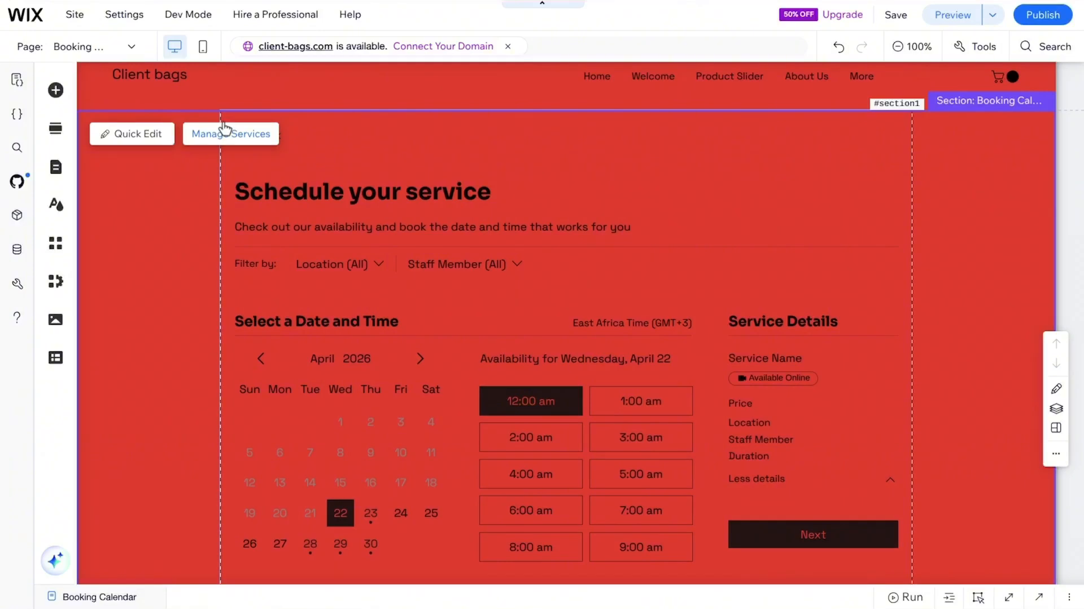
{"action": "scroll", "coordinate": [740, 427], "scroll_direction": "down", "scroll_amount": 2}
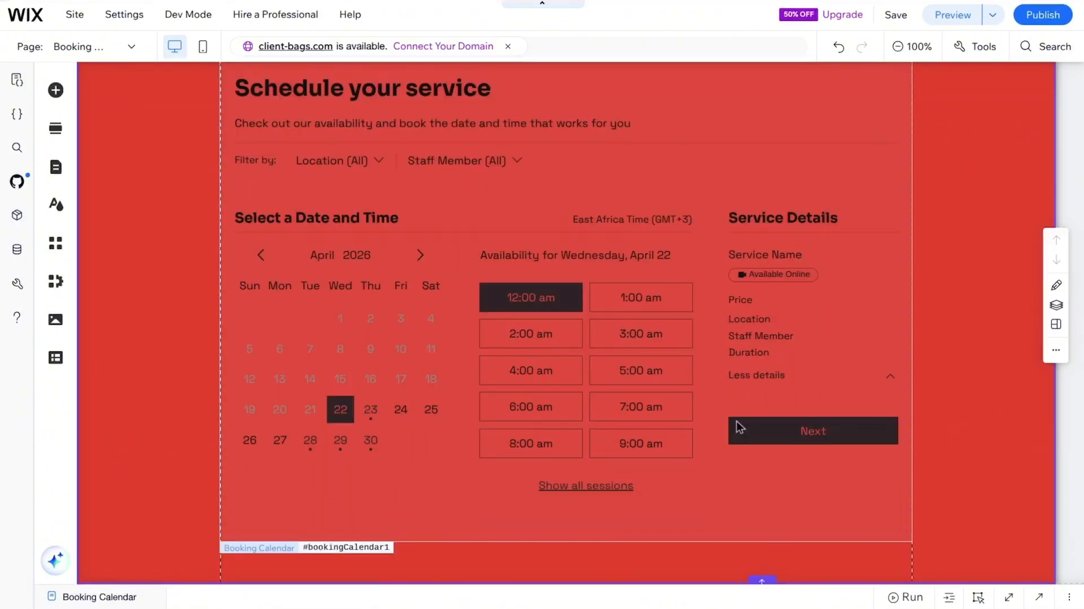
{"action": "left_click", "coordinate": [739, 428]}
{"action": "scroll", "coordinate": [737, 425], "scroll_direction": "up", "scroll_amount": 2}
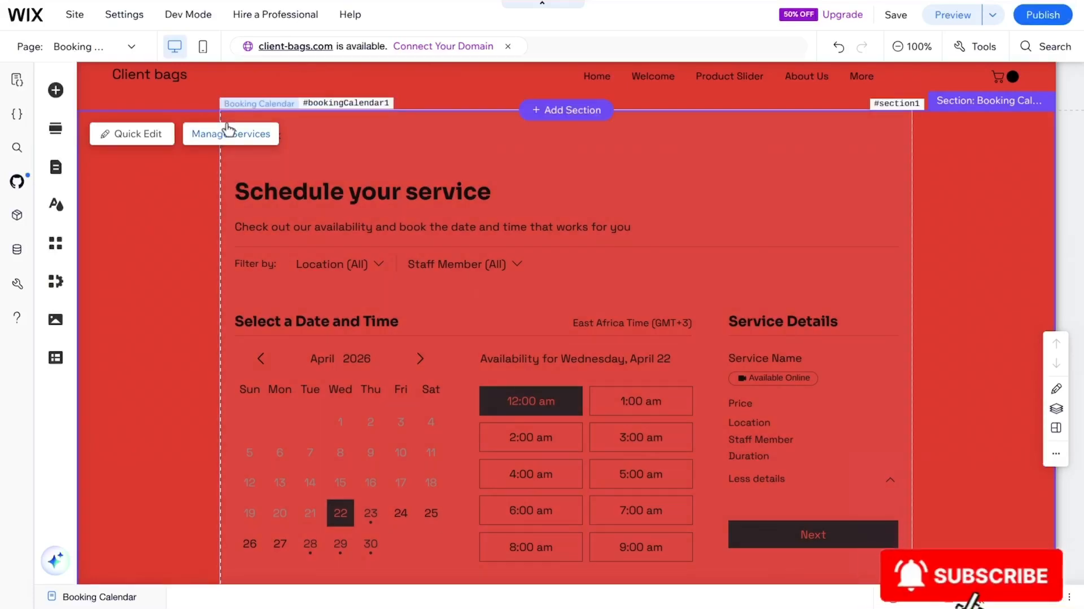
{"action": "scroll", "coordinate": [740, 428], "scroll_direction": "down", "scroll_amount": 2}
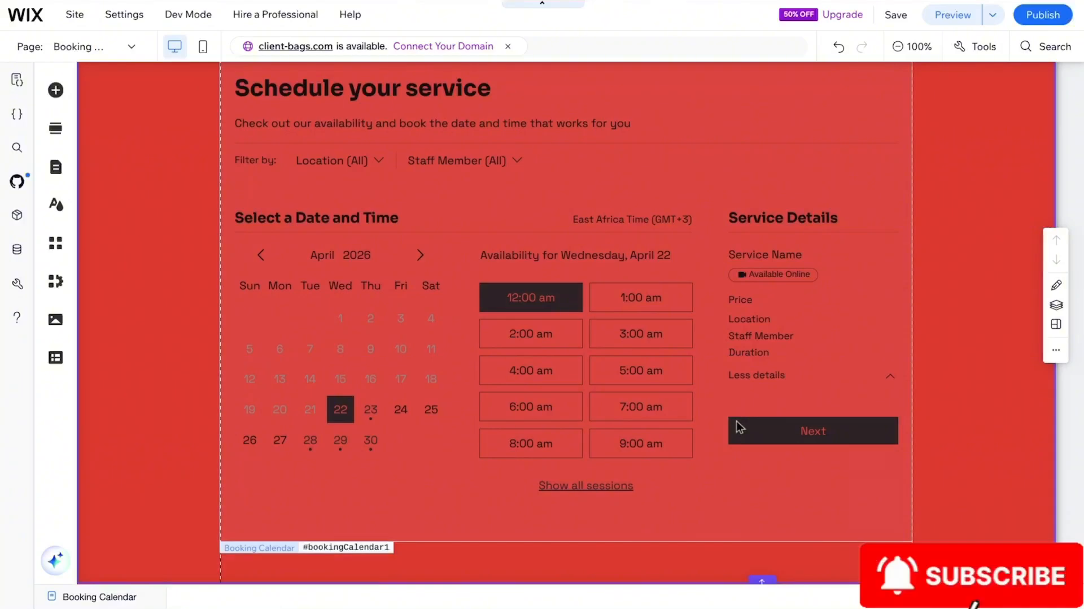
{"action": "scroll", "coordinate": [739, 427], "scroll_direction": "up", "scroll_amount": 2}
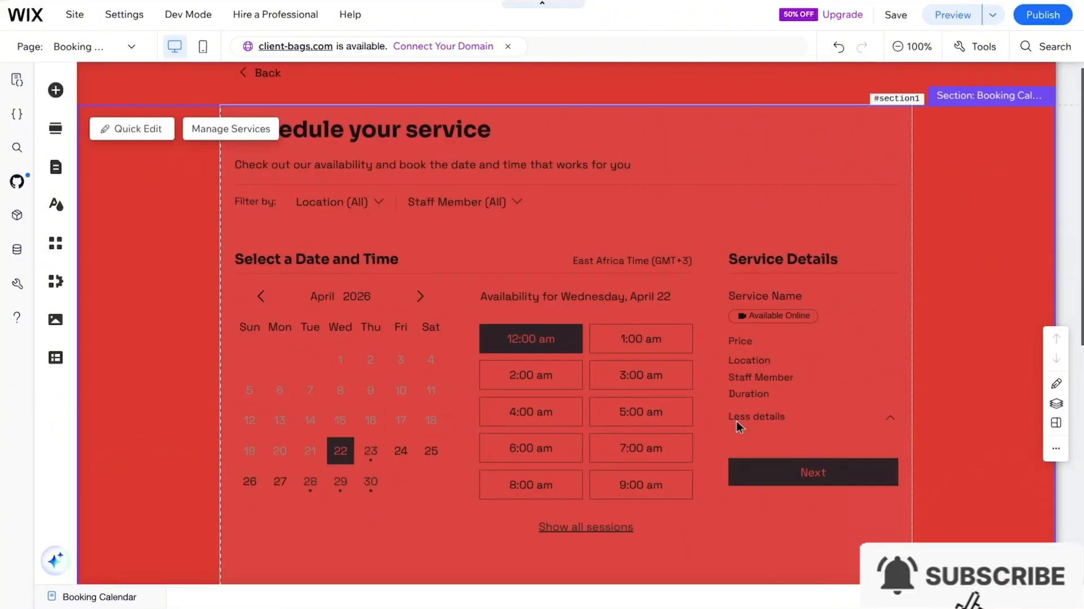